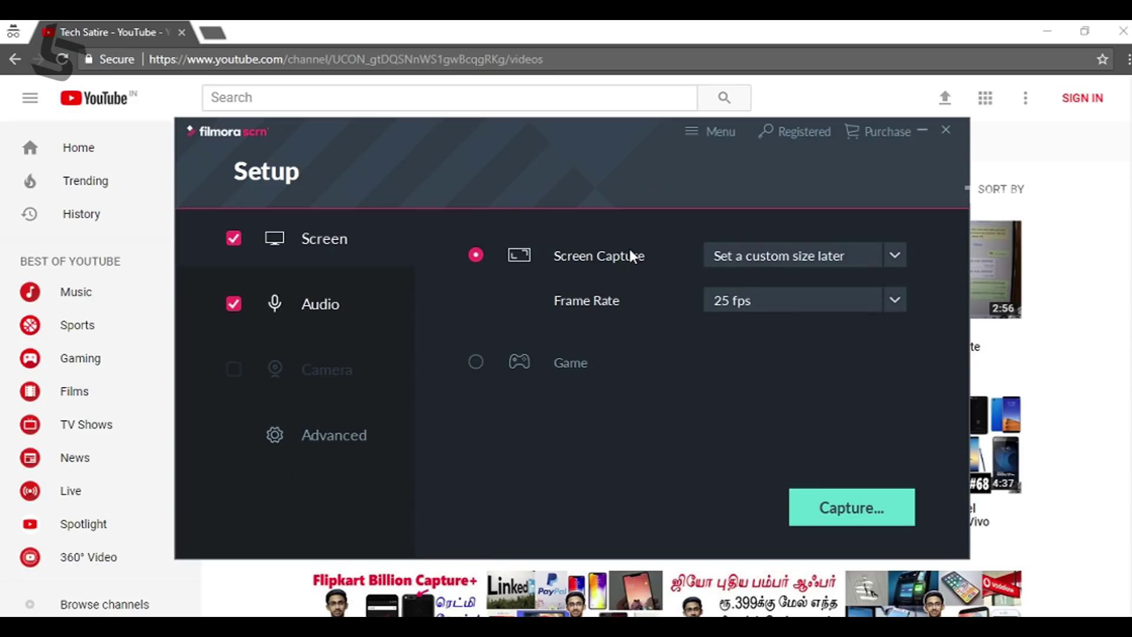
# Change the capture frame rate from 25 fps to 30 fps, after briefly trying 120 fps
pyautogui.click(731, 302)
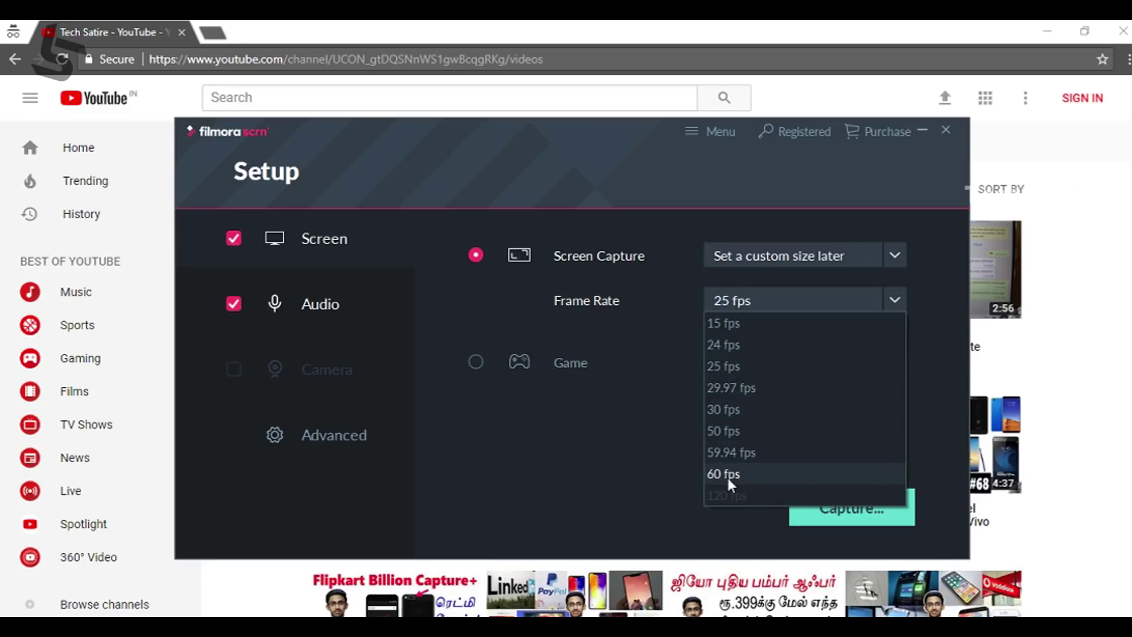
pyautogui.click(727, 495)
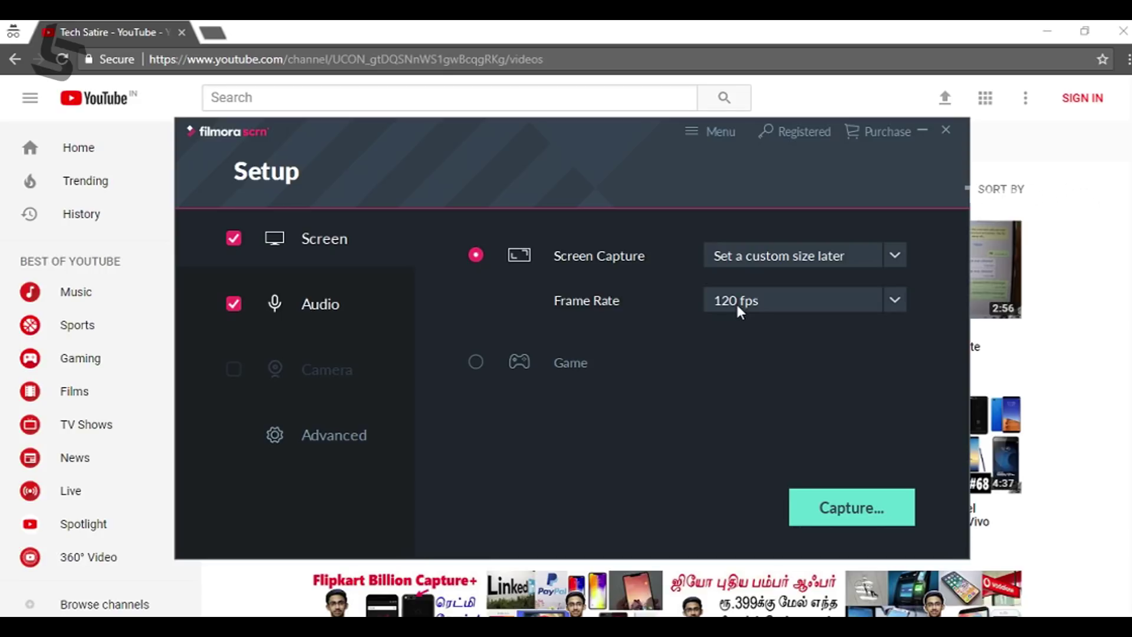
pyautogui.click(737, 303)
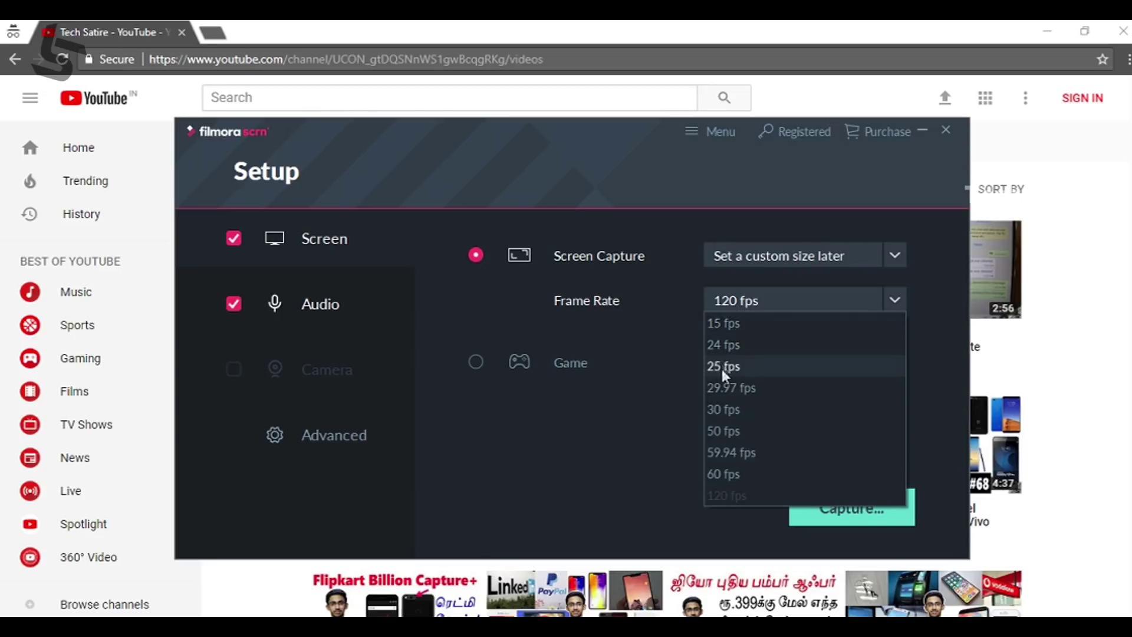
pyautogui.click(734, 412)
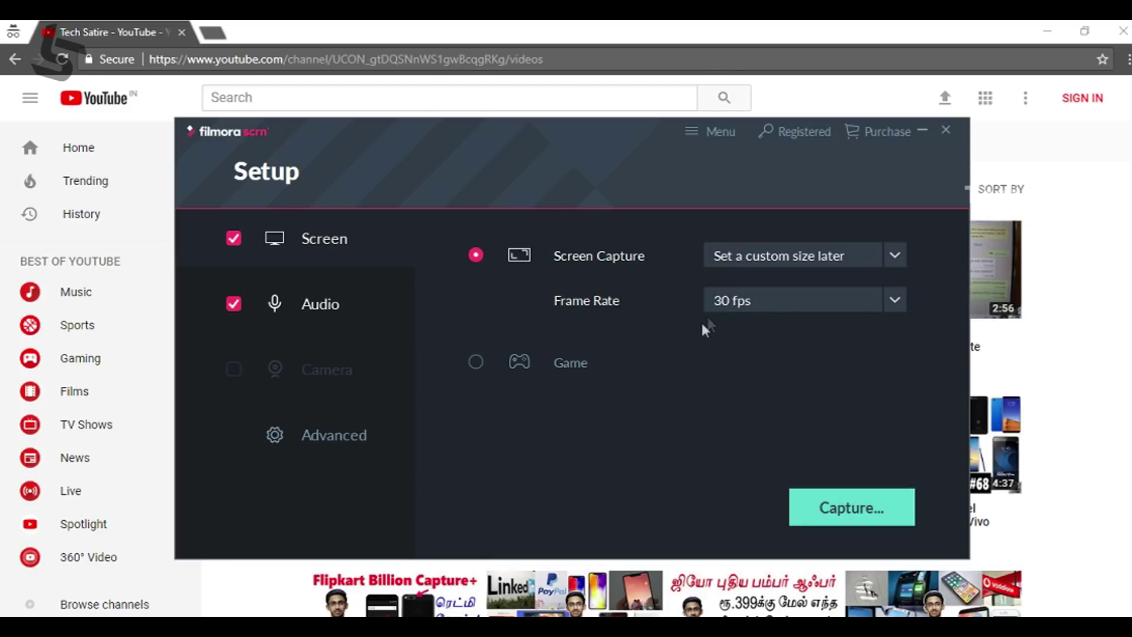
# Browse the Game mode's game list, then return to Screen Capture and show the Audio settings
pyautogui.click(479, 363)
pyautogui.click(754, 287)
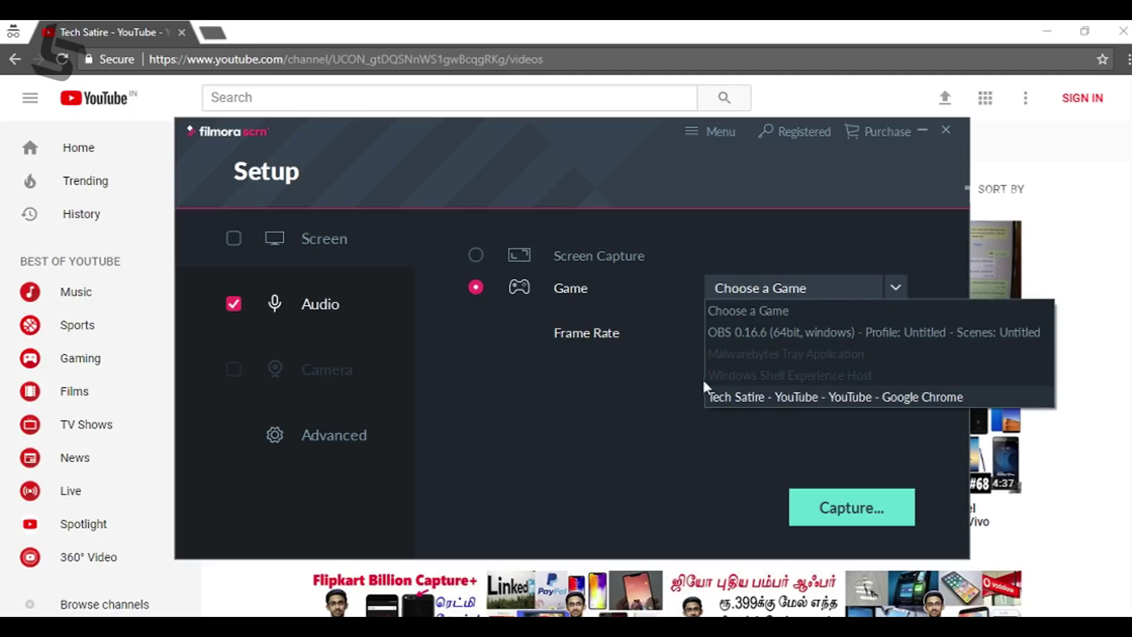
pyautogui.click(675, 361)
pyautogui.click(720, 296)
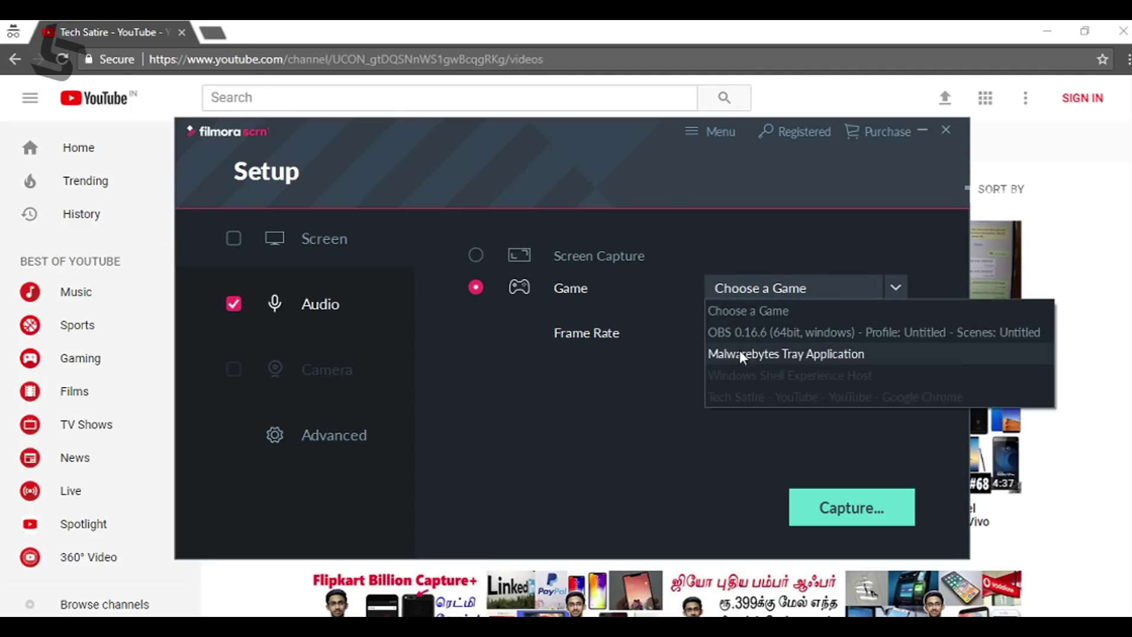
pyautogui.click(622, 384)
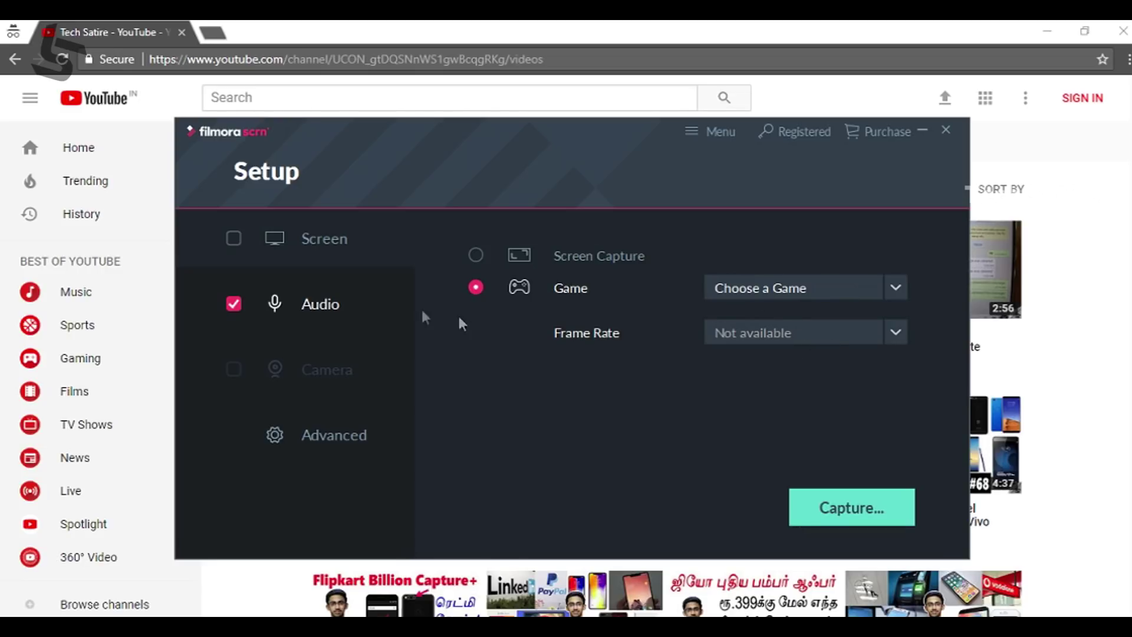
pyautogui.click(476, 255)
pyautogui.click(342, 304)
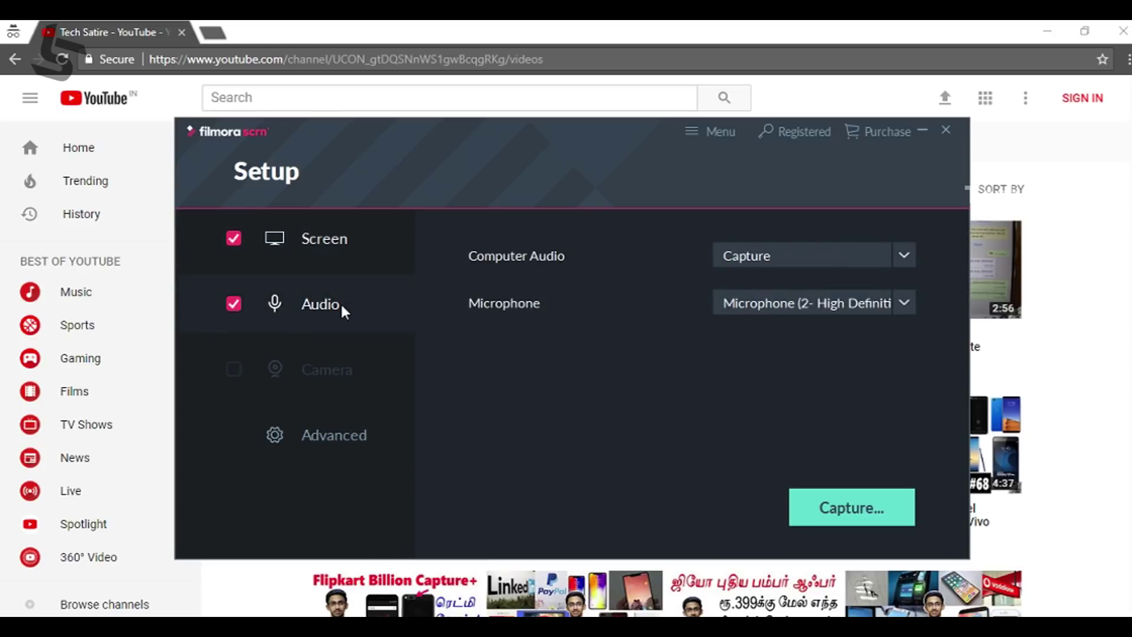
# Set Computer Audio to Don't Capture, keep the current microphone, and view the Camera settings
pyautogui.click(752, 256)
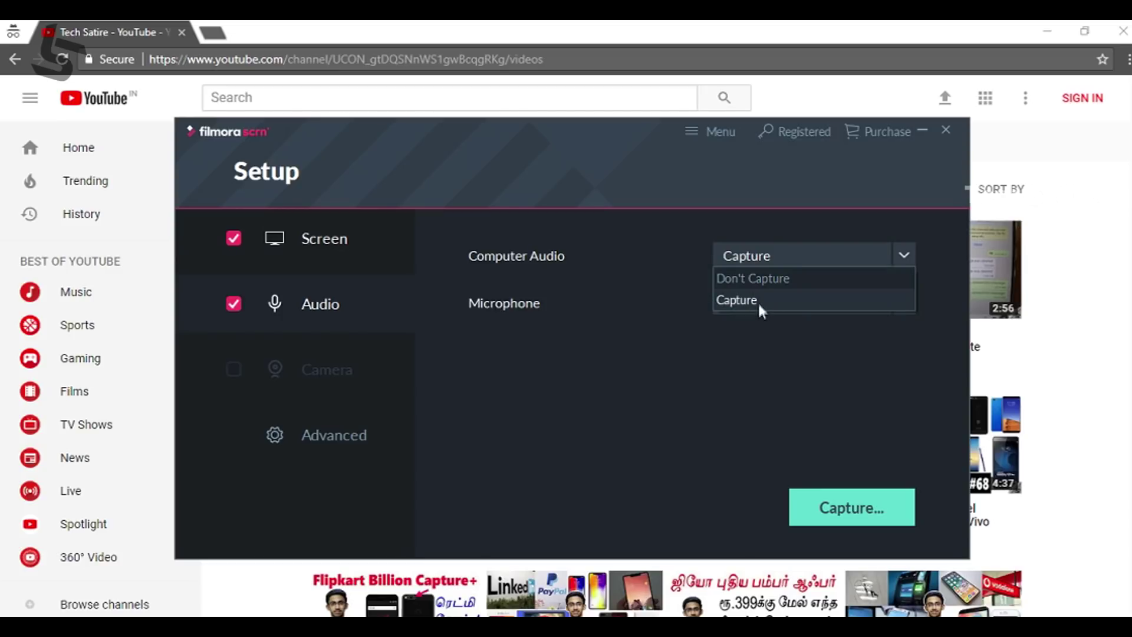
pyautogui.click(746, 275)
pyautogui.click(744, 303)
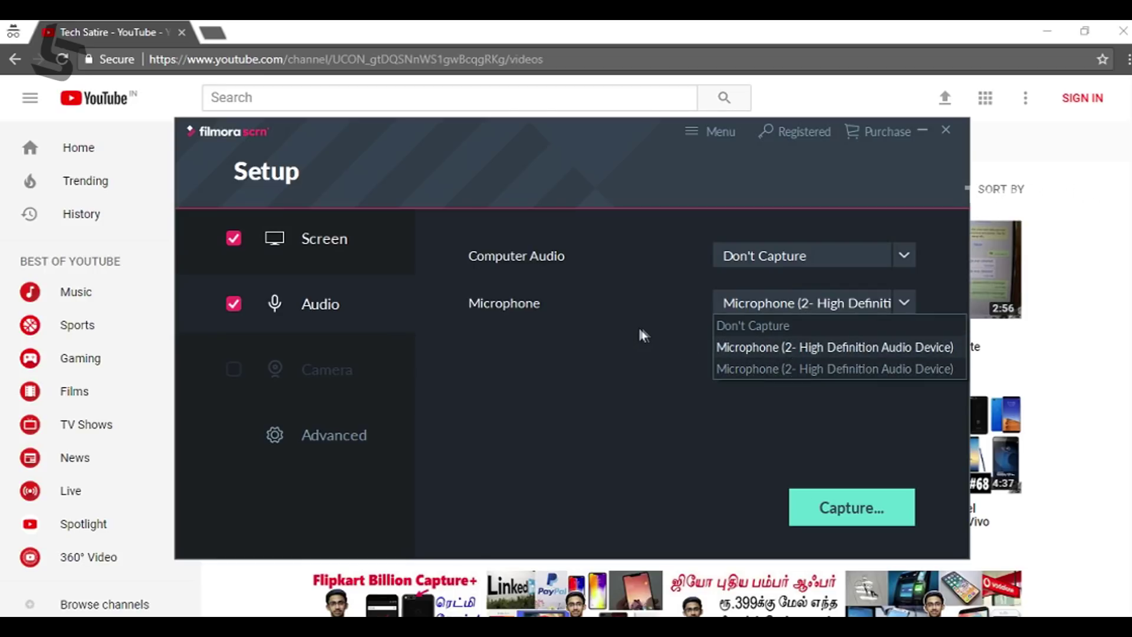
pyautogui.click(745, 305)
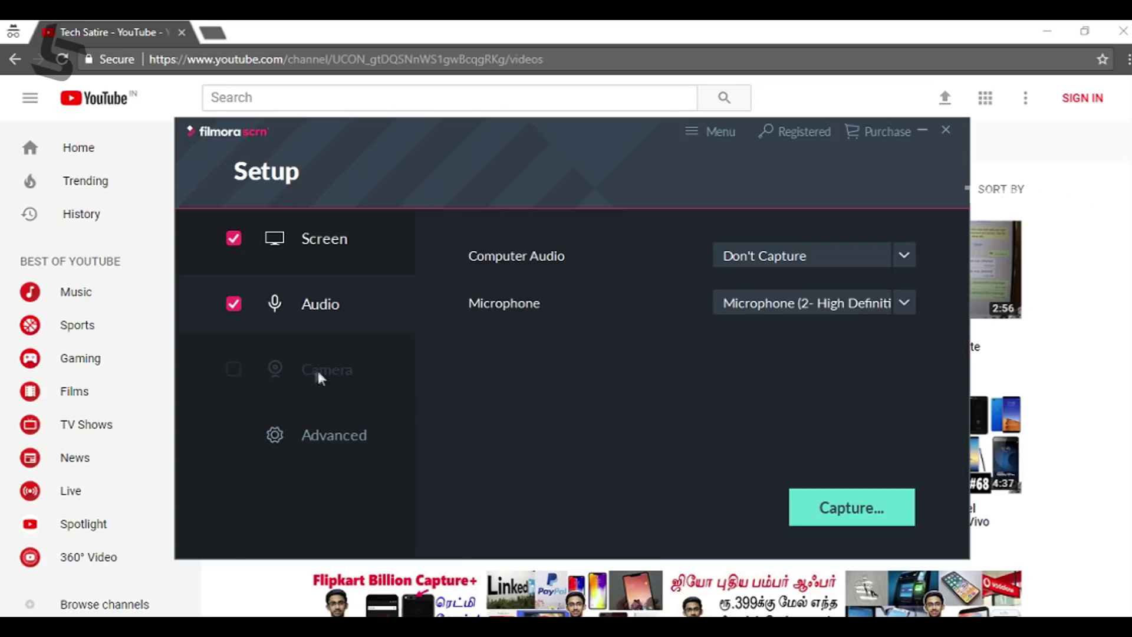
pyautogui.click(238, 375)
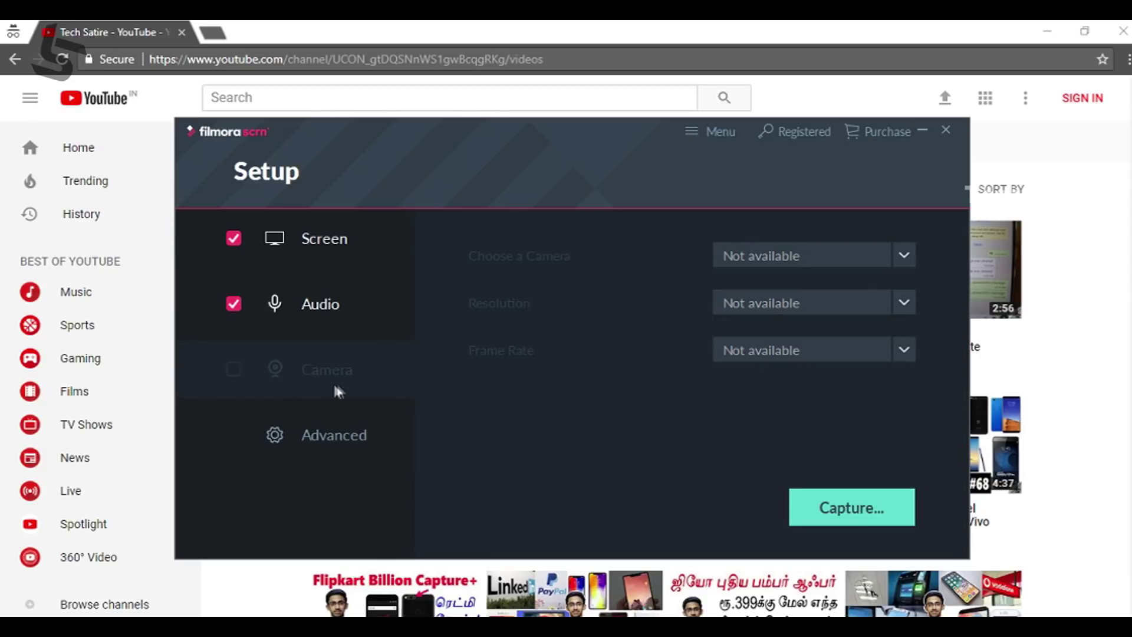
# Review the Advanced save options and recording hotkeys, then return to the Screen settings
pyautogui.click(325, 441)
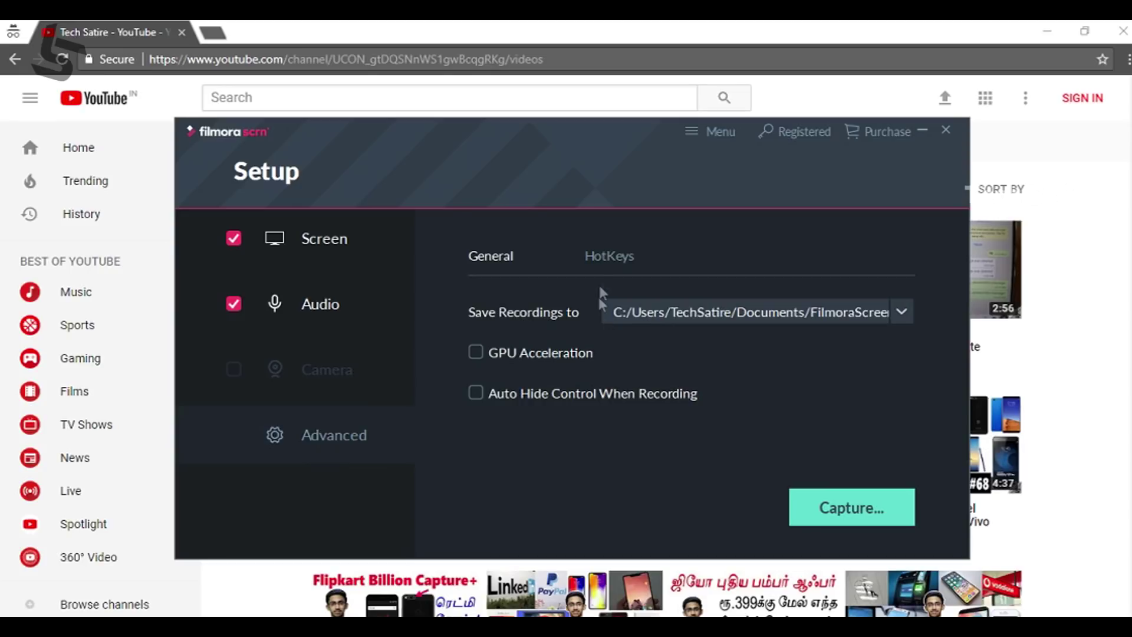
pyautogui.click(600, 266)
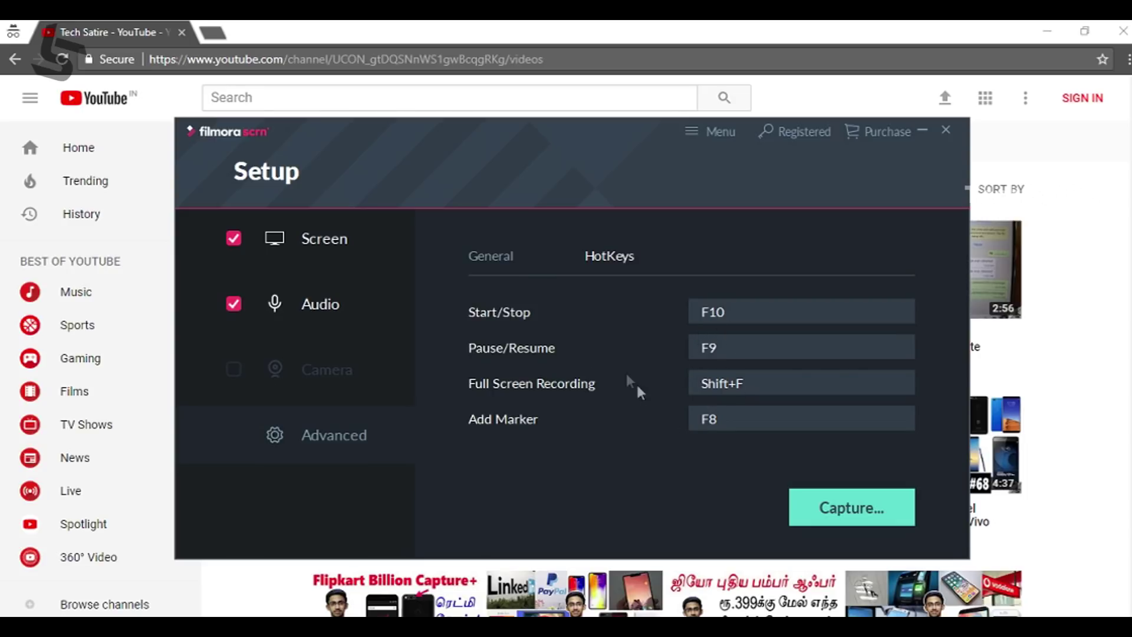
pyautogui.click(491, 257)
pyautogui.click(342, 239)
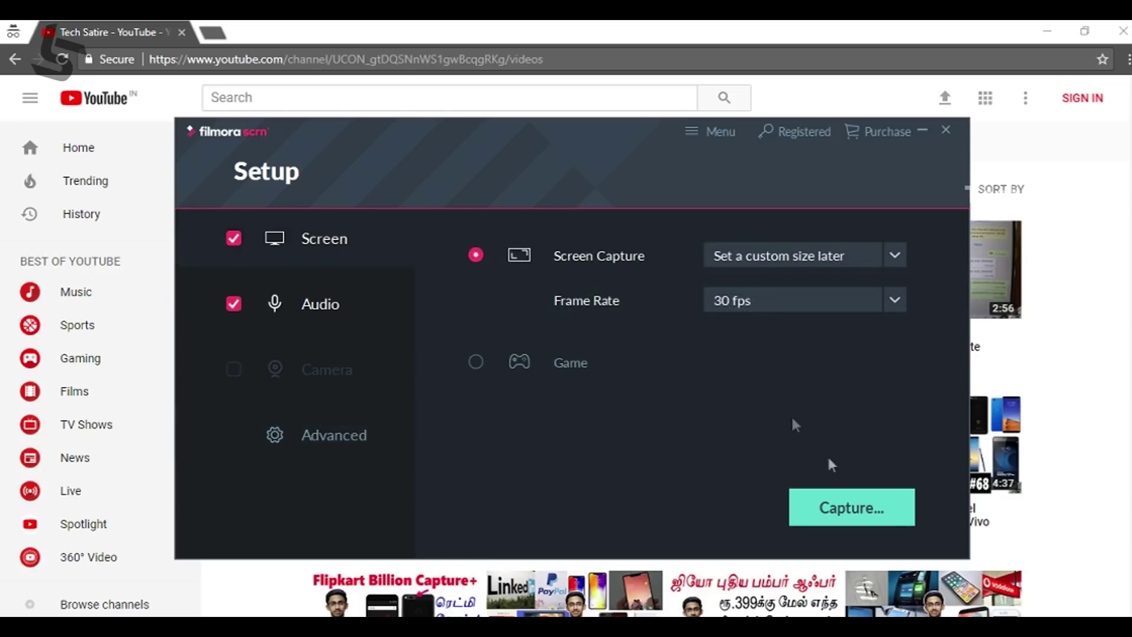
# Resize the capture area to 765 x 540 over the YouTube video grid and start recording
pyautogui.click(863, 510)
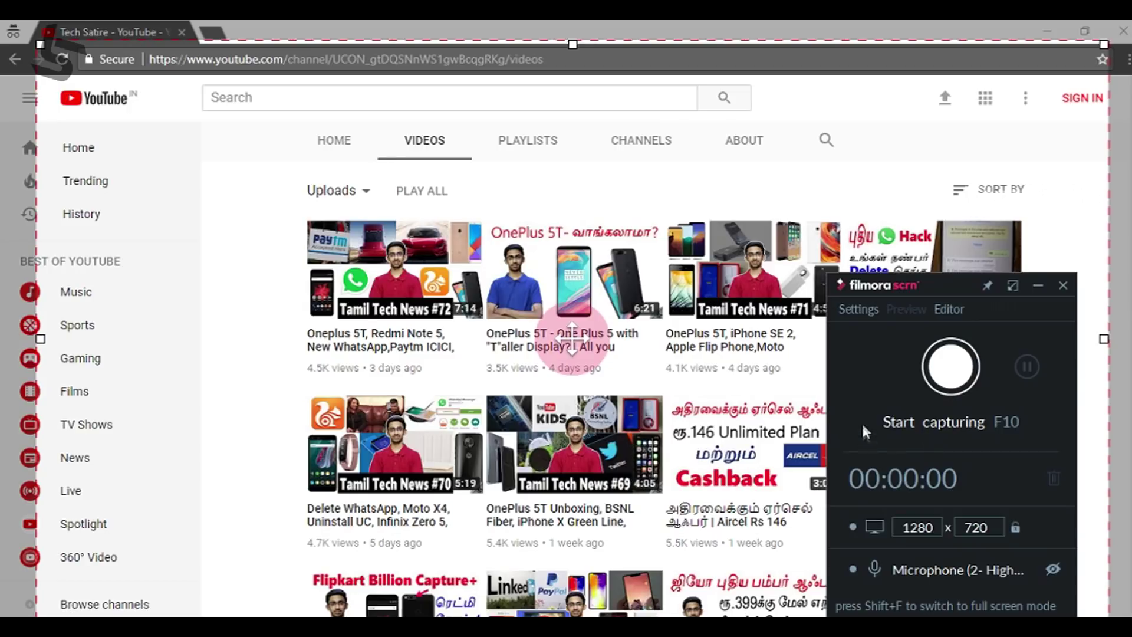
pyautogui.moveTo(1103, 44); pyautogui.dragTo(1054, 72)
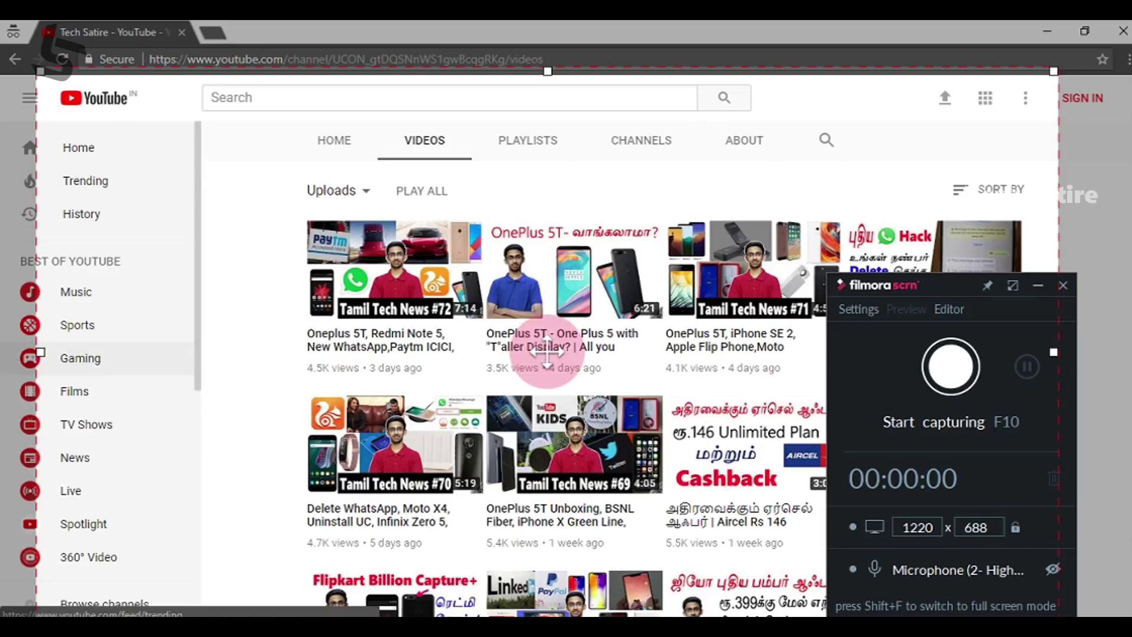
pyautogui.moveTo(38, 616); pyautogui.dragTo(81, 579)
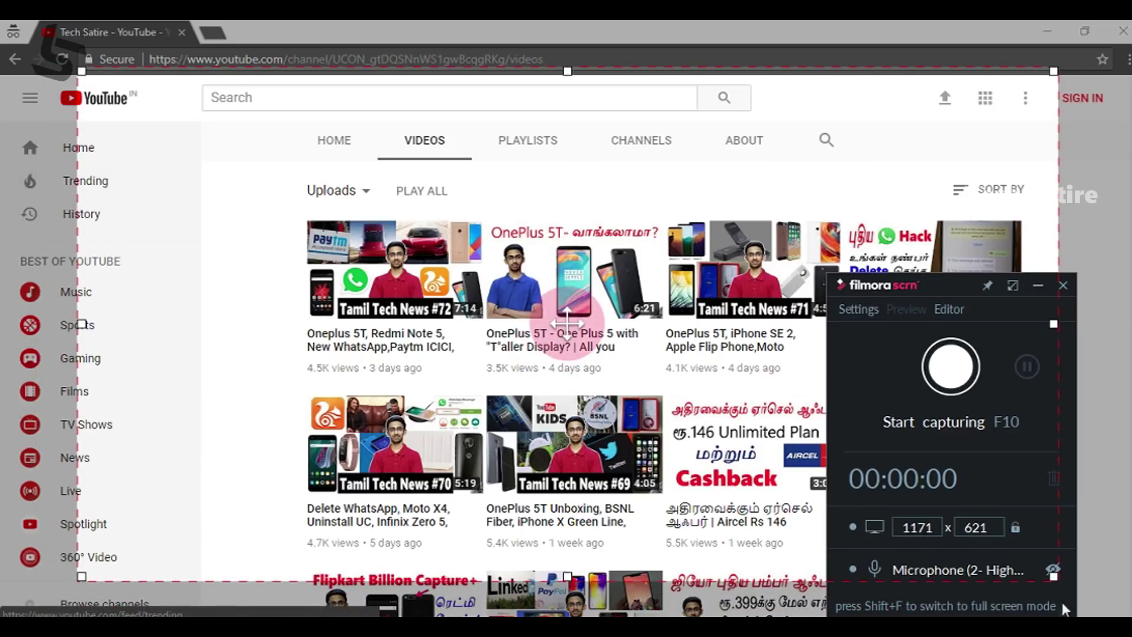
pyautogui.moveTo(1054, 571); pyautogui.dragTo(718, 513)
pyautogui.moveTo(396, 289); pyautogui.dragTo(497, 339)
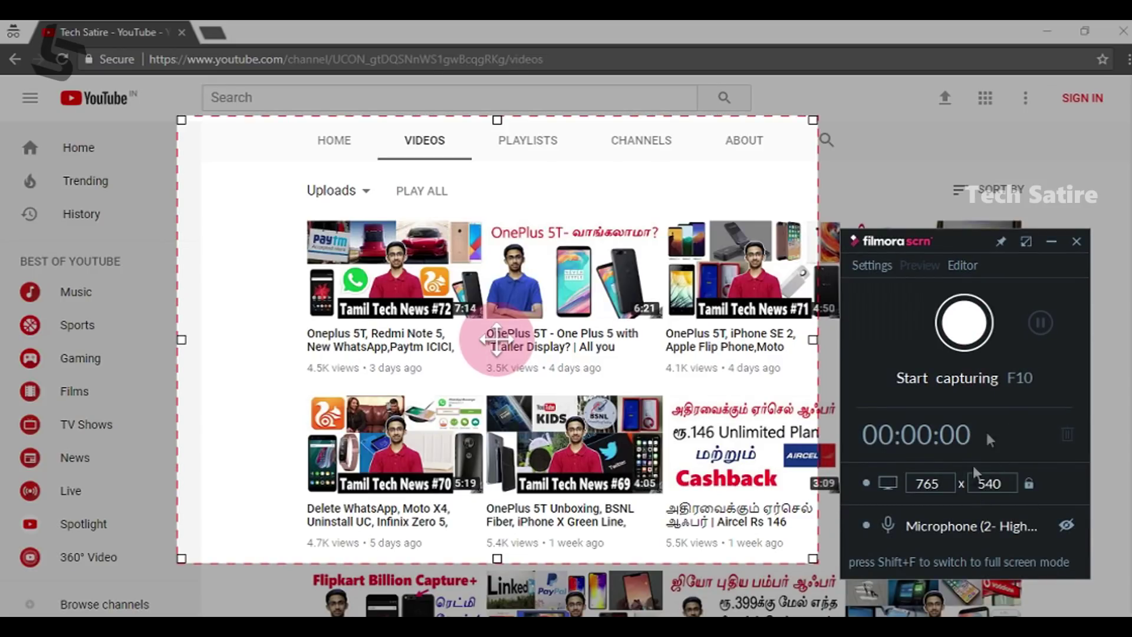
pyautogui.click(958, 329)
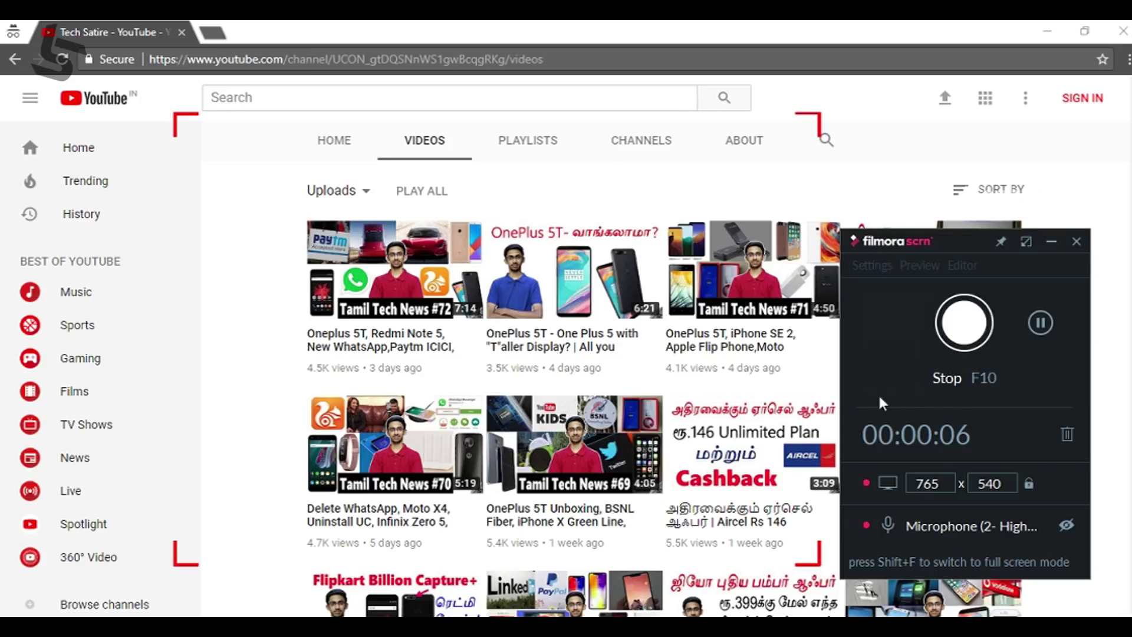
# Stop recording with F10 and export all clips to the editor
pyautogui.press('F10')
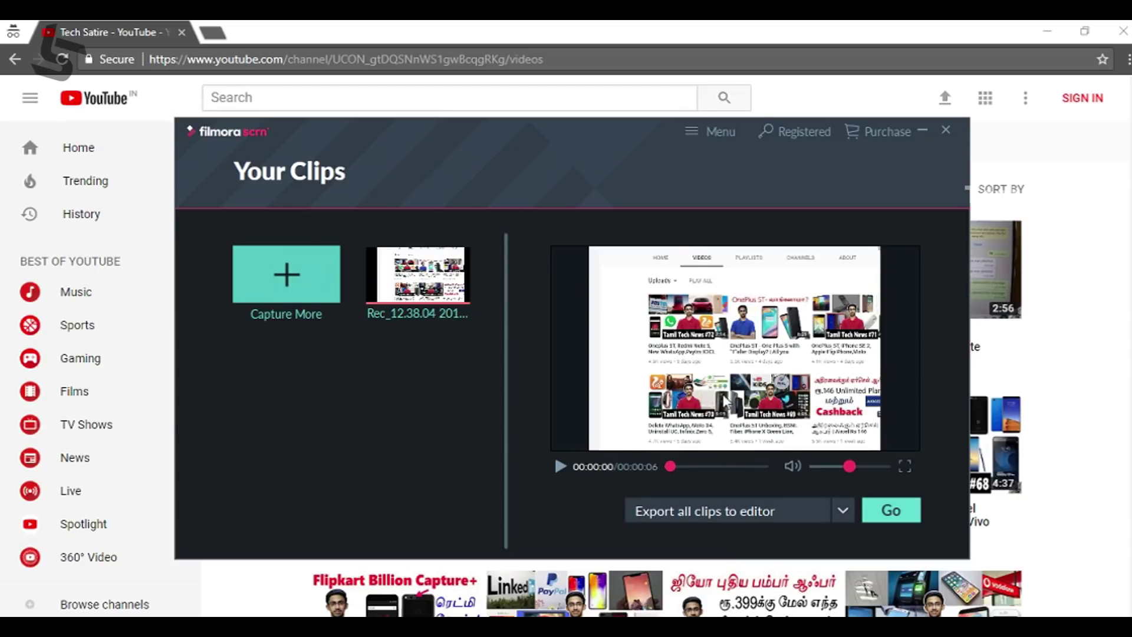
pyautogui.click(839, 511)
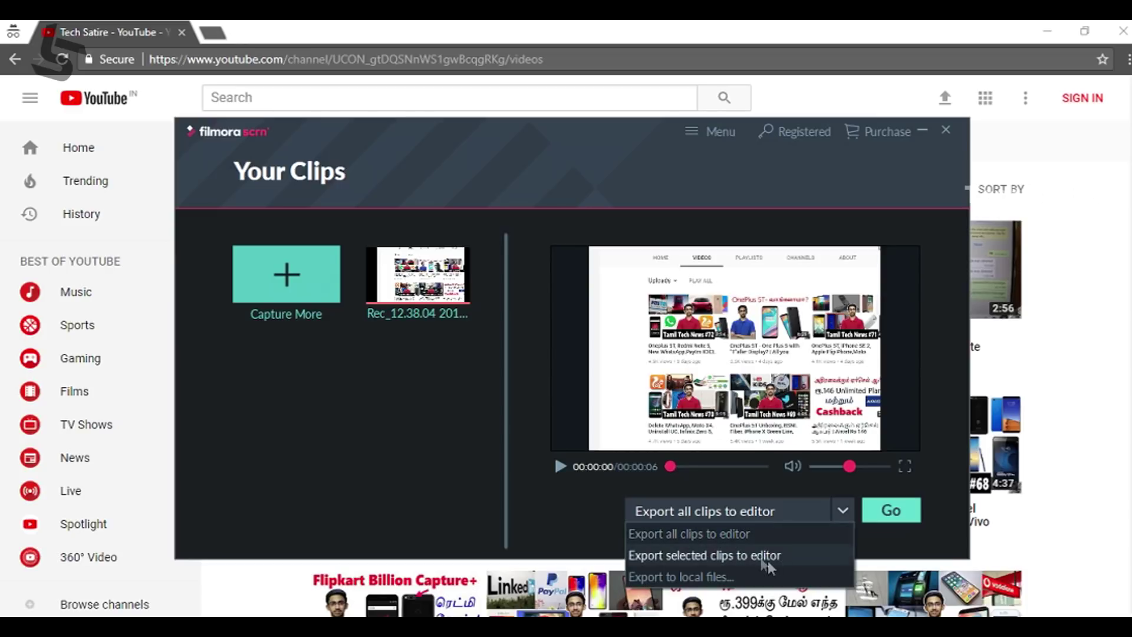
pyautogui.click(728, 534)
pyautogui.click(904, 514)
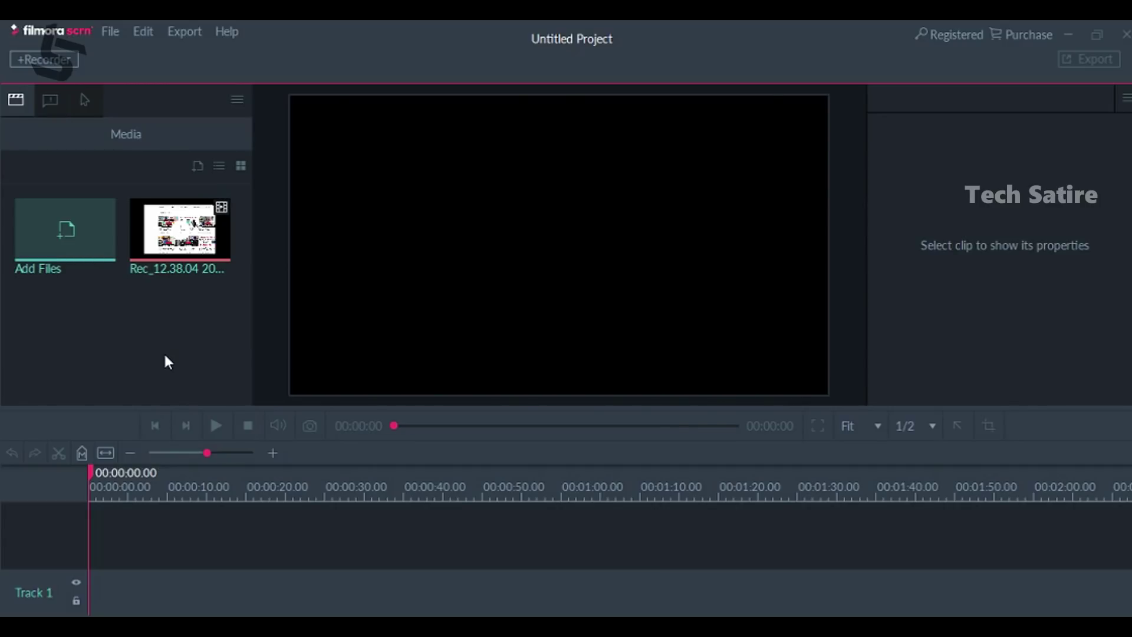
# Place the recording on the timeline, scrub to 00:00:04.22, and enlarge the preview past 115%, shifted left
pyautogui.moveTo(180, 230); pyautogui.dragTo(141, 539)
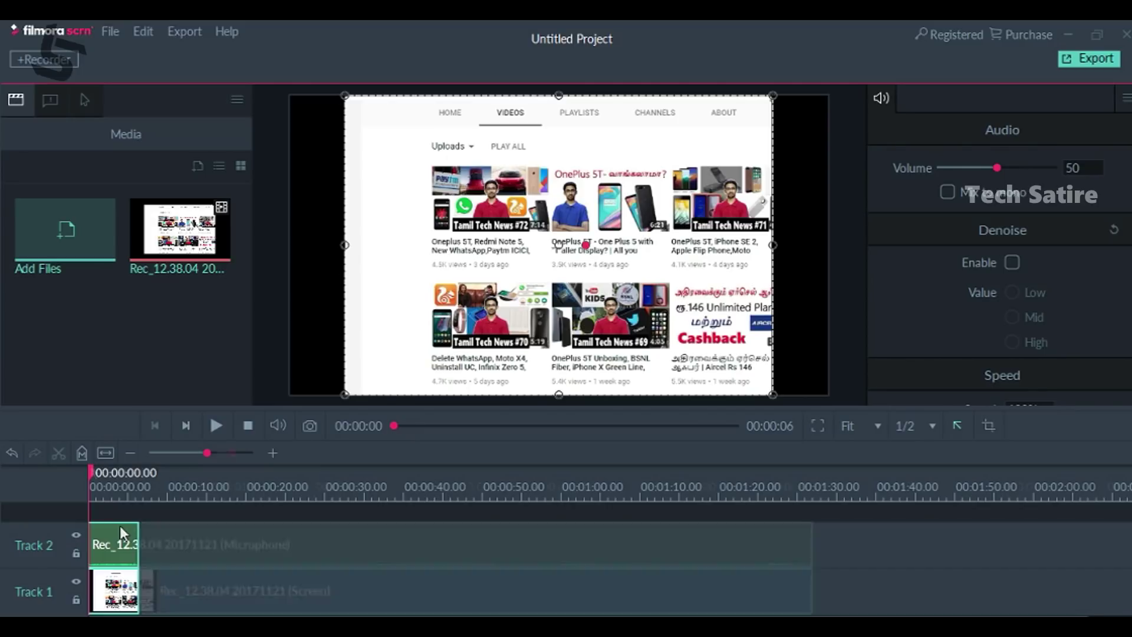
pyautogui.moveTo(90, 465); pyautogui.dragTo(233, 473)
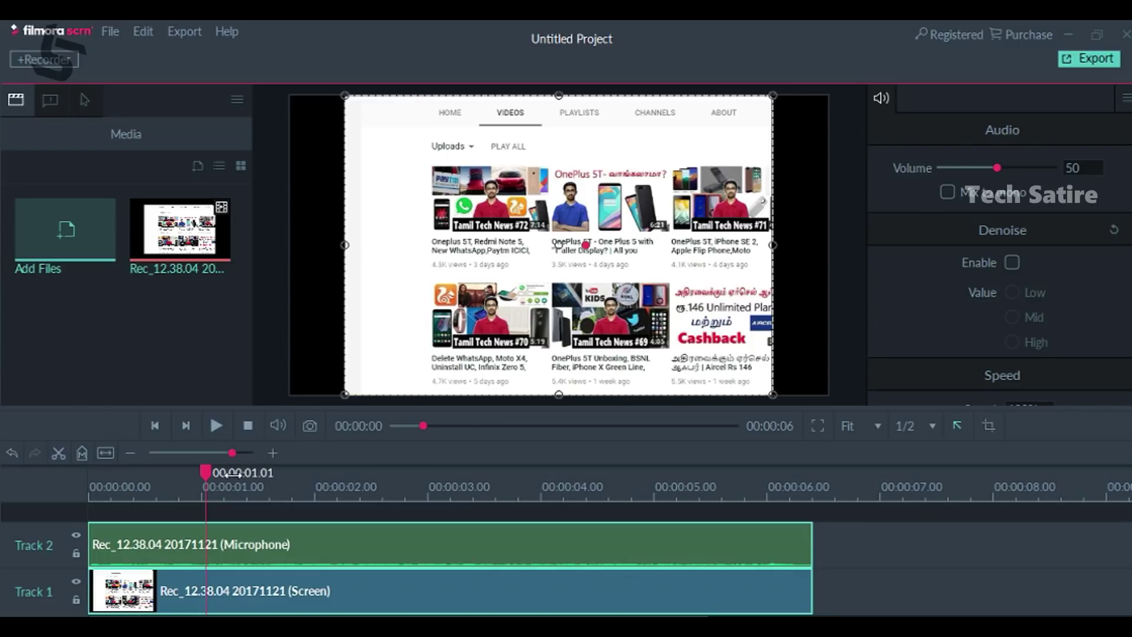
pyautogui.click(640, 474)
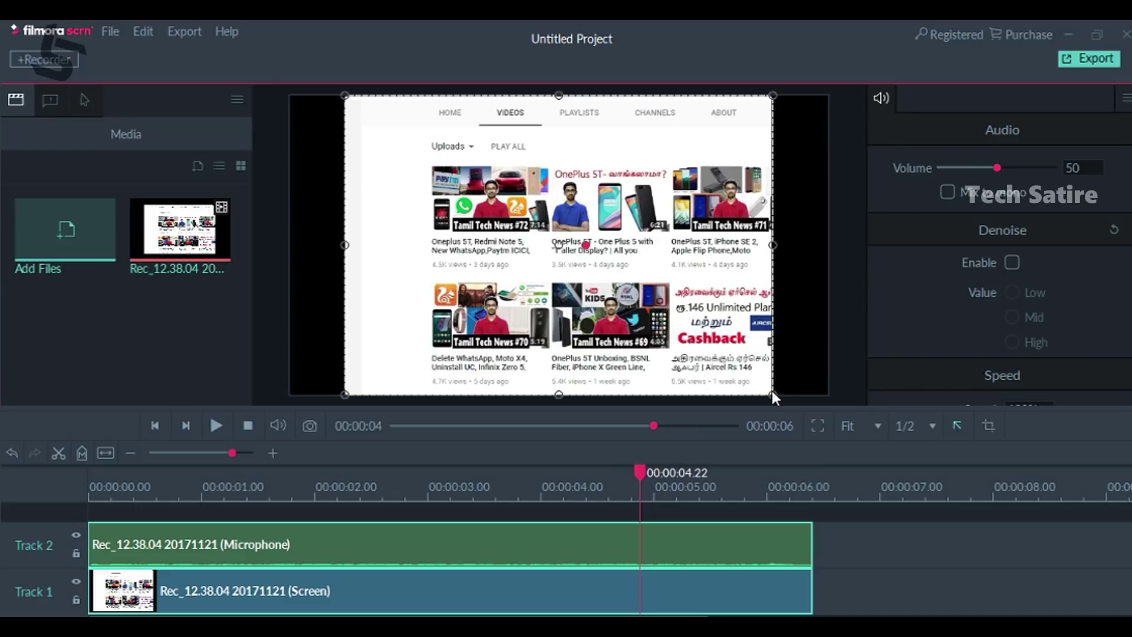
pyautogui.moveTo(773, 394); pyautogui.dragTo(837, 440)
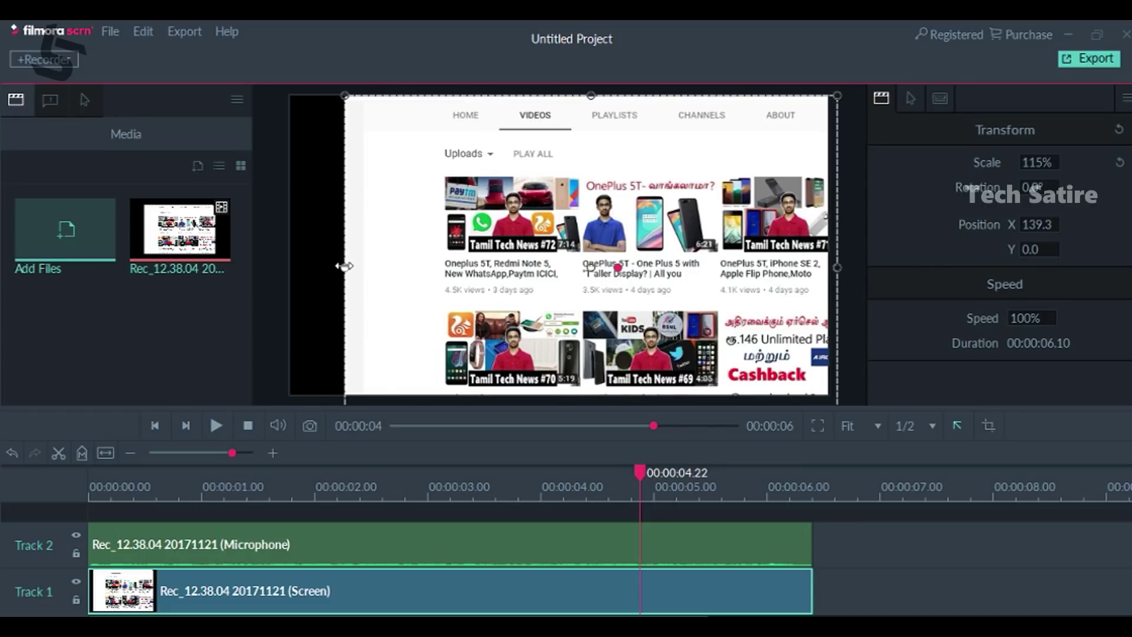
pyautogui.moveTo(345, 266); pyautogui.dragTo(269, 289)
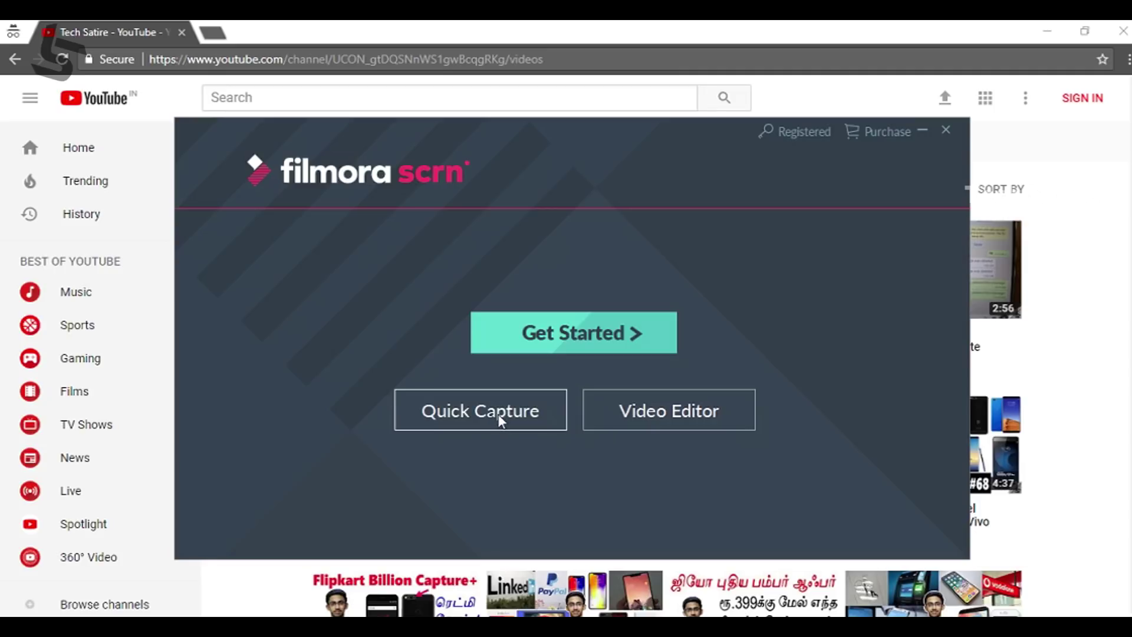
# Start a quick capture with a 1167x654 region, then go to the video editor
pyautogui.click(493, 411)
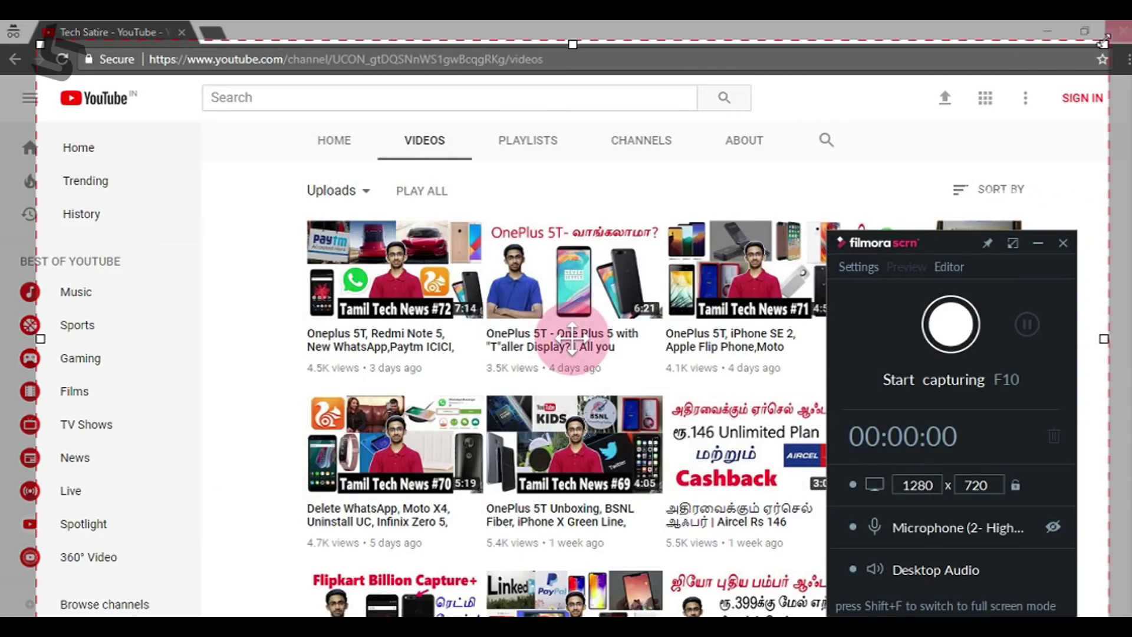
pyautogui.moveTo(572, 339); pyautogui.dragTo(593, 316)
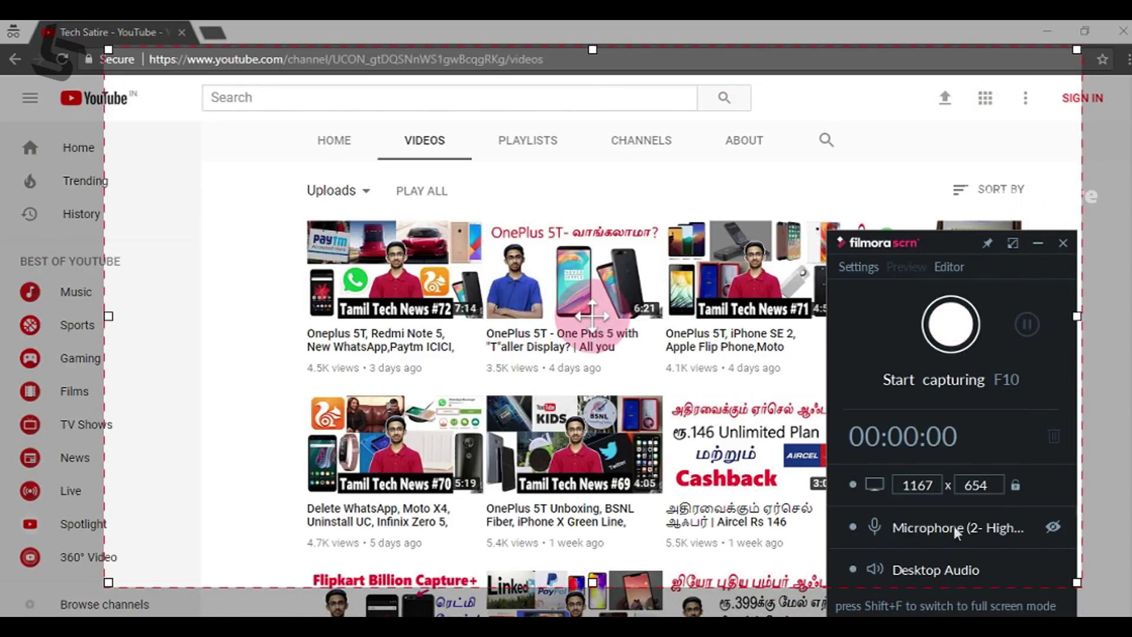
pyautogui.click(948, 268)
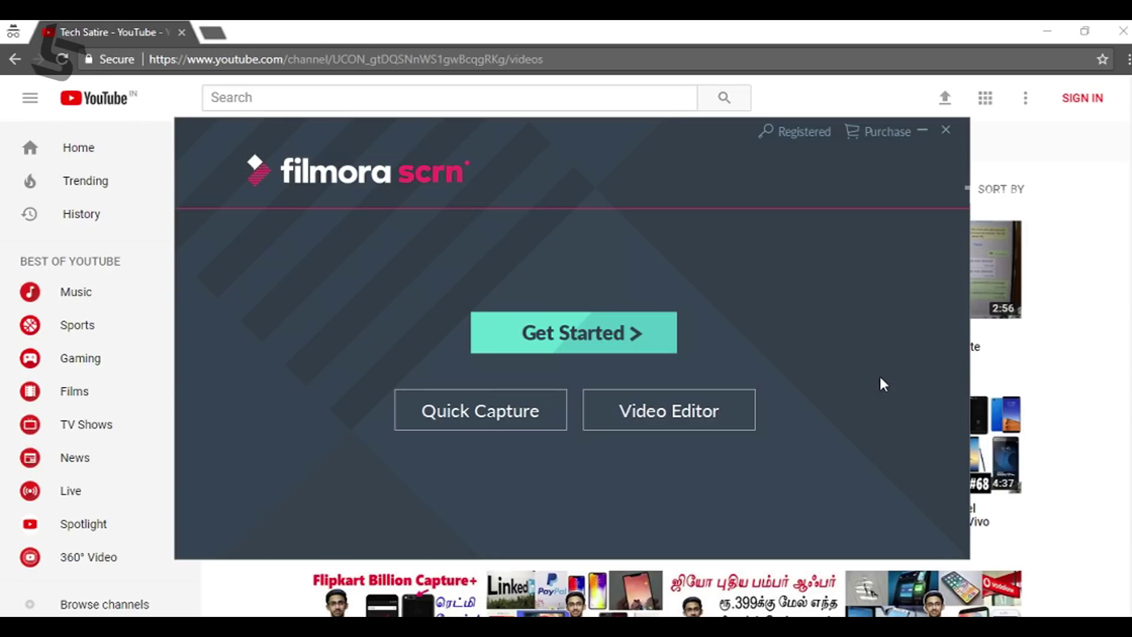
# Start another quick capture sized 1187x649, moving the region and panel over the video grid
pyautogui.click(467, 415)
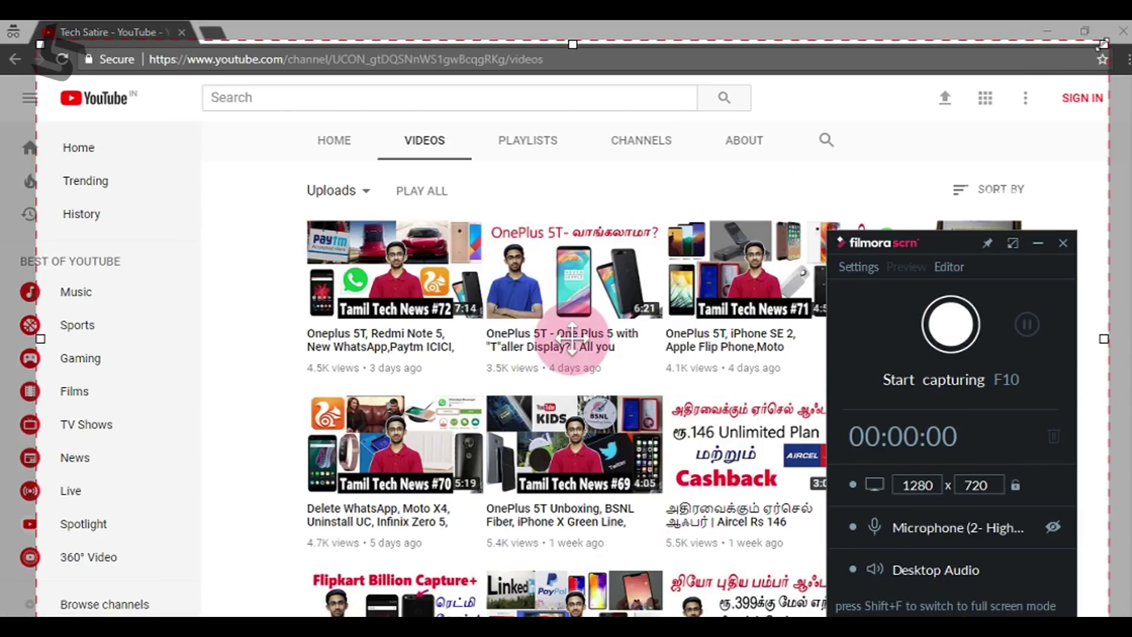
pyautogui.moveTo(1105, 44); pyautogui.dragTo(717, 168)
pyautogui.moveTo(532, 367); pyautogui.dragTo(544, 319)
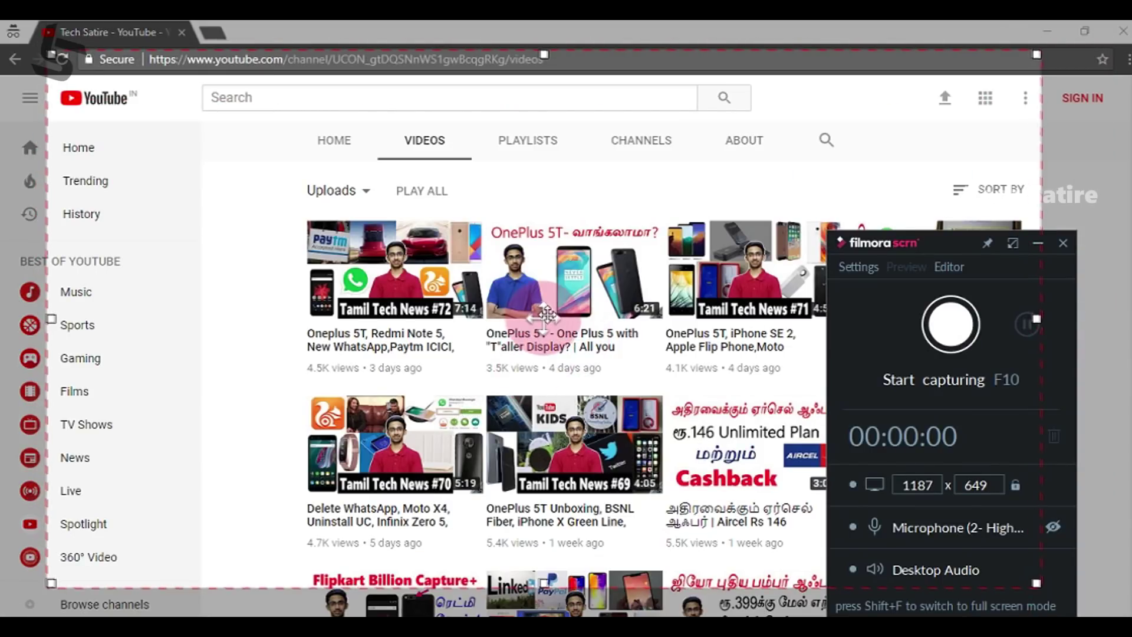
pyautogui.moveTo(950, 249); pyautogui.dragTo(711, 143)
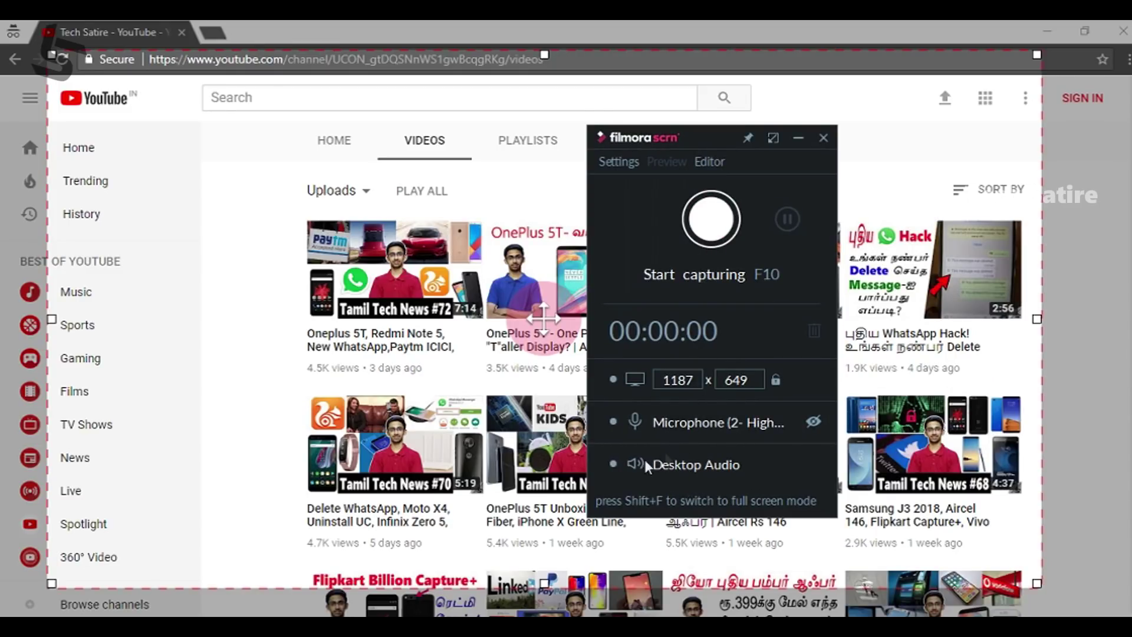
# Check the microphone input level, then bring up the full capture Setup window
pyautogui.click(813, 422)
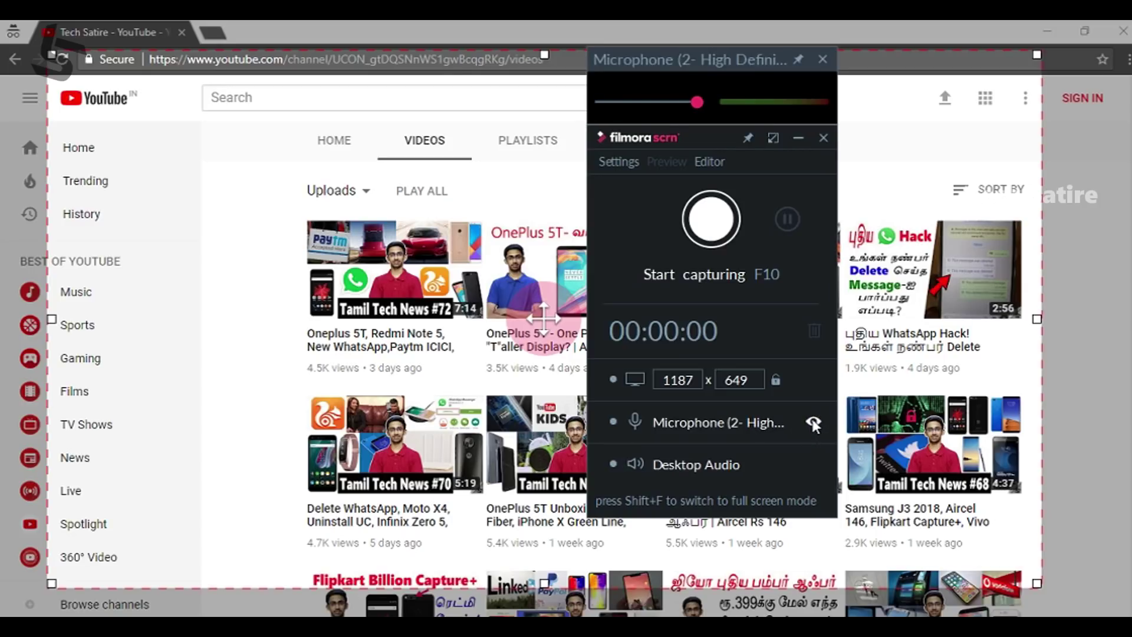
pyautogui.click(814, 423)
pyautogui.click(814, 423)
pyautogui.click(814, 423)
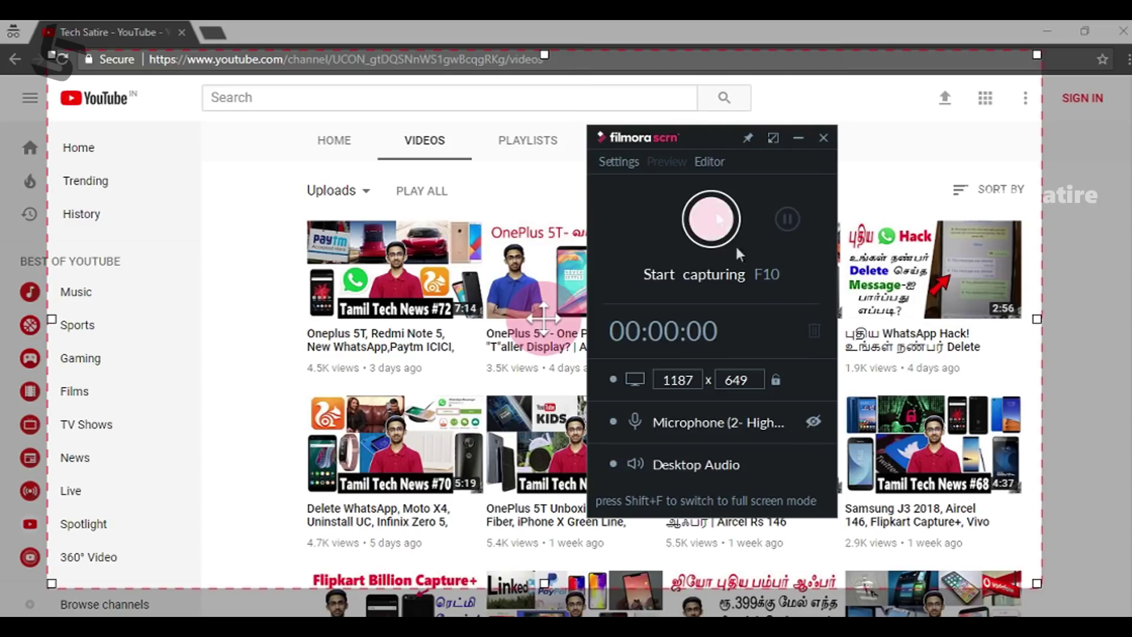
pyautogui.click(616, 161)
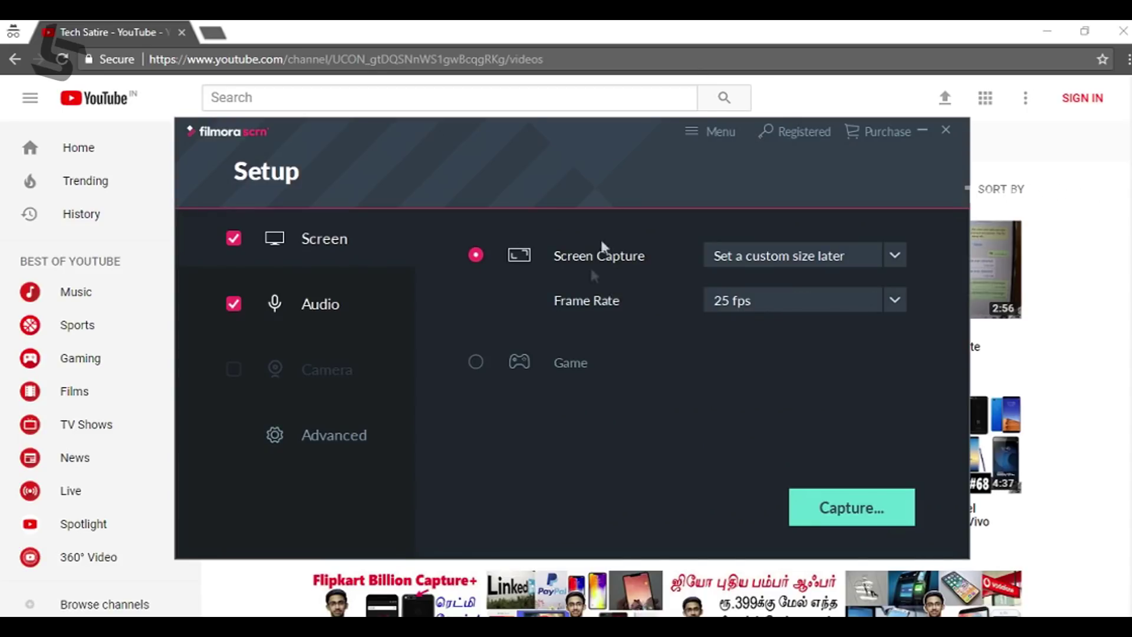
# Set the capture frame rate to 30 fps and close the Setup window
pyautogui.click(770, 301)
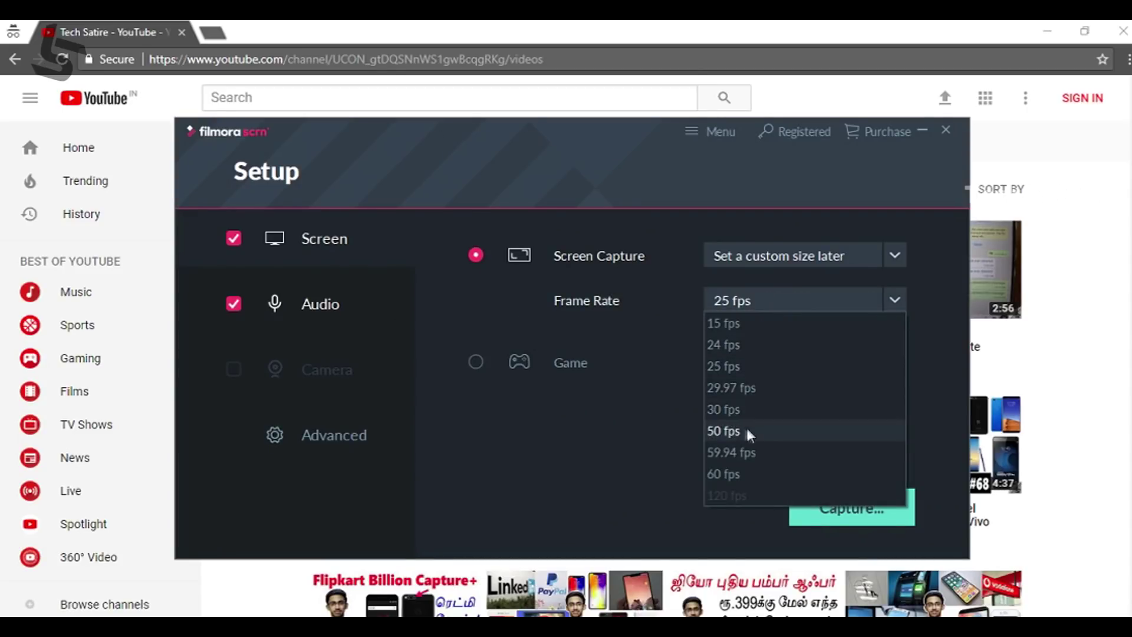
pyautogui.click(730, 408)
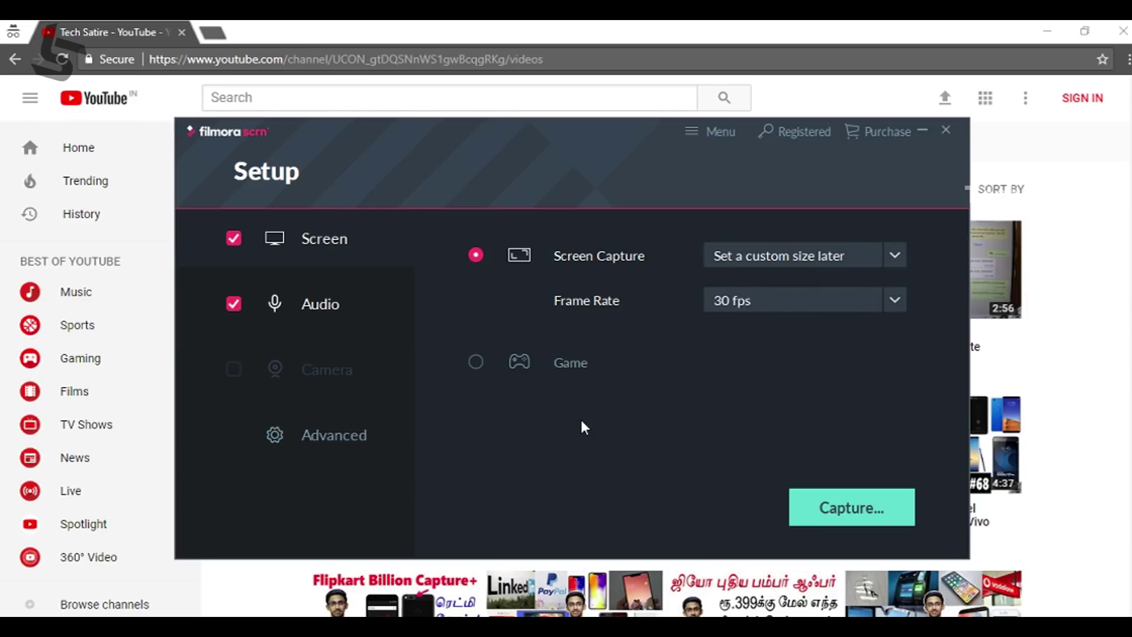
pyautogui.click(947, 130)
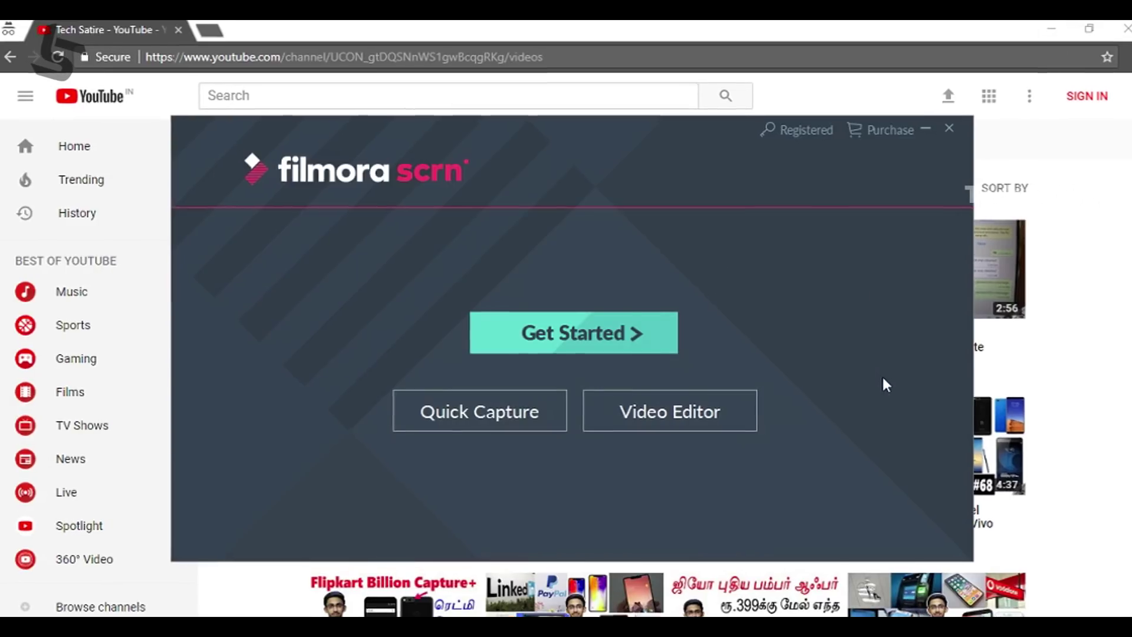